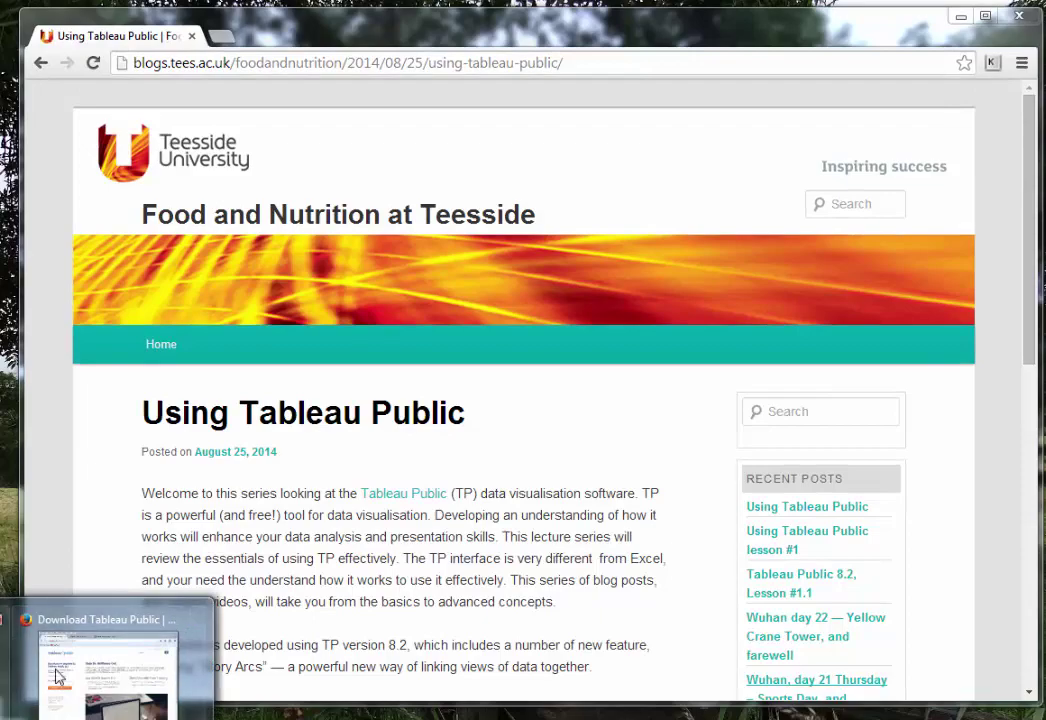
Bring the Tableau Public 8.2.1 download page to the front in Firefox
{"action": "left_click", "coordinate": [58, 678]}
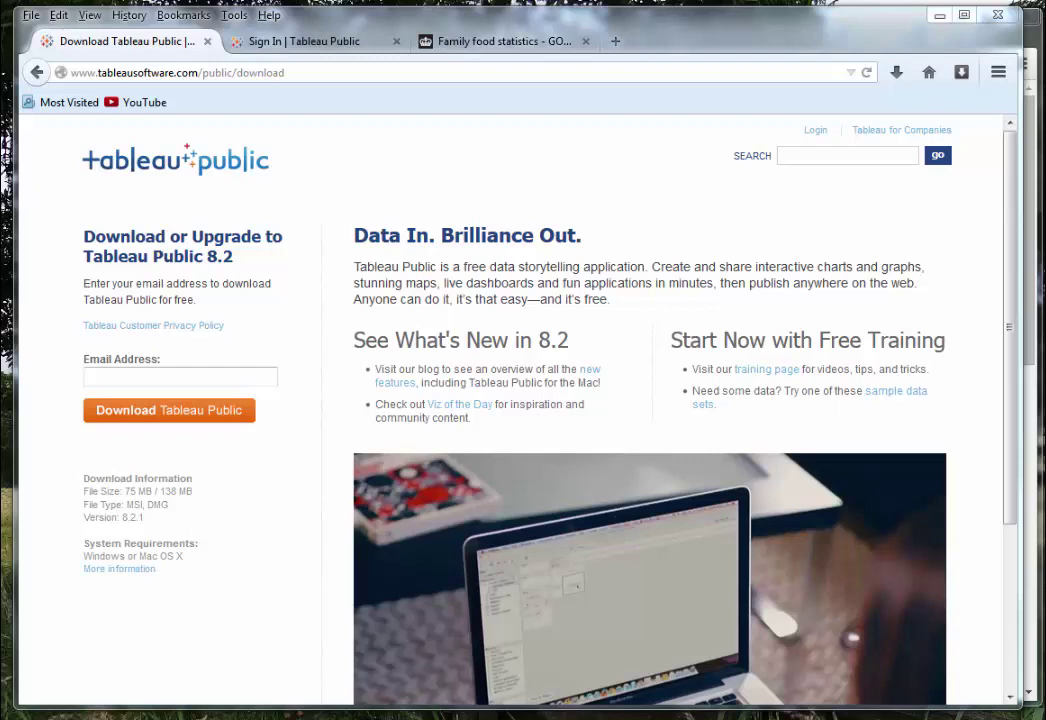
Switch to Tableau Public's Book1 start page and scroll through the Viz of the Day samples
{"action": "left_click", "coordinate": [300, 716]}
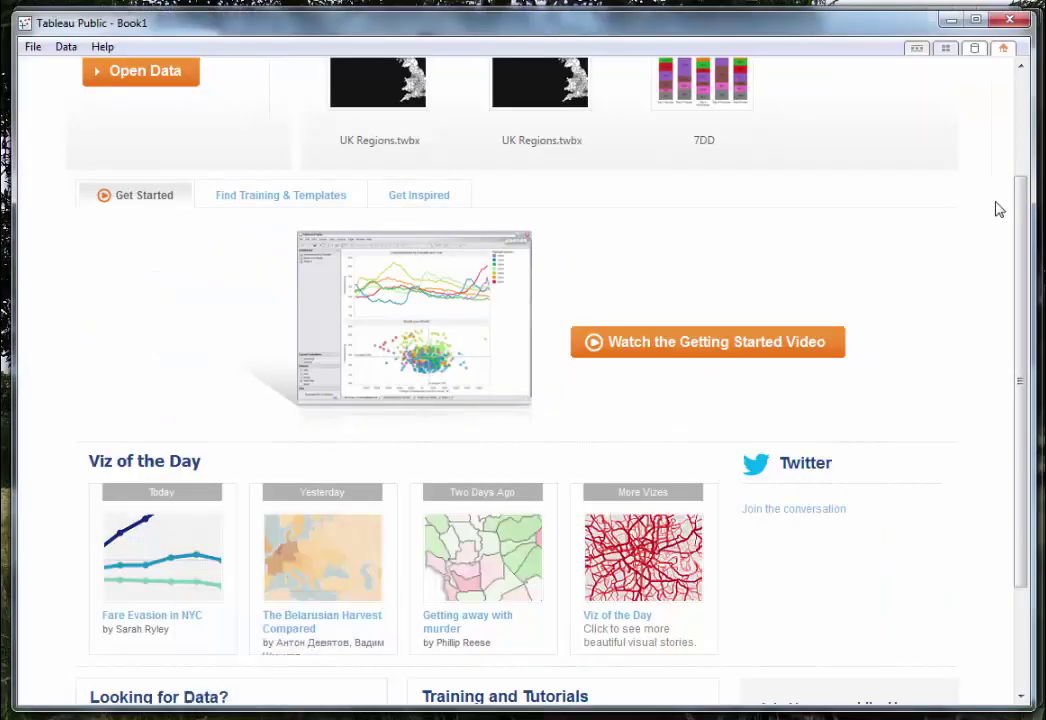
{"action": "scroll", "coordinate": [1010, 210], "scroll_direction": "up", "scroll_amount": 3}
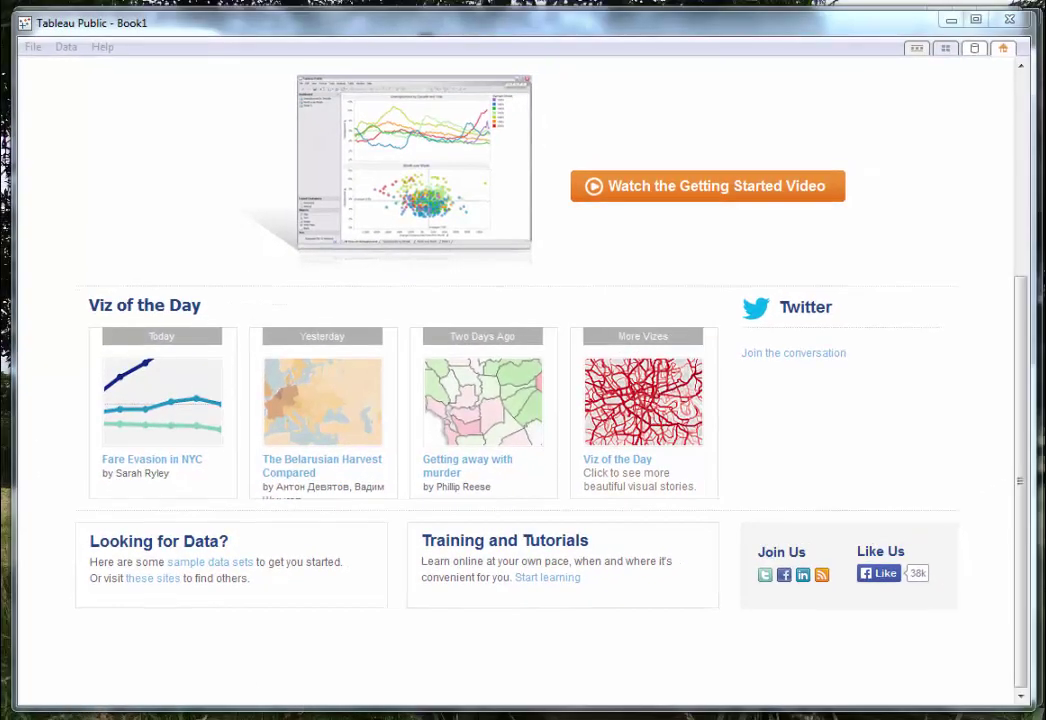
Back in Firefox, open the Tableau Public sign-in tab, then the Family food statistics tab
{"action": "left_click", "coordinate": [73, 683]}
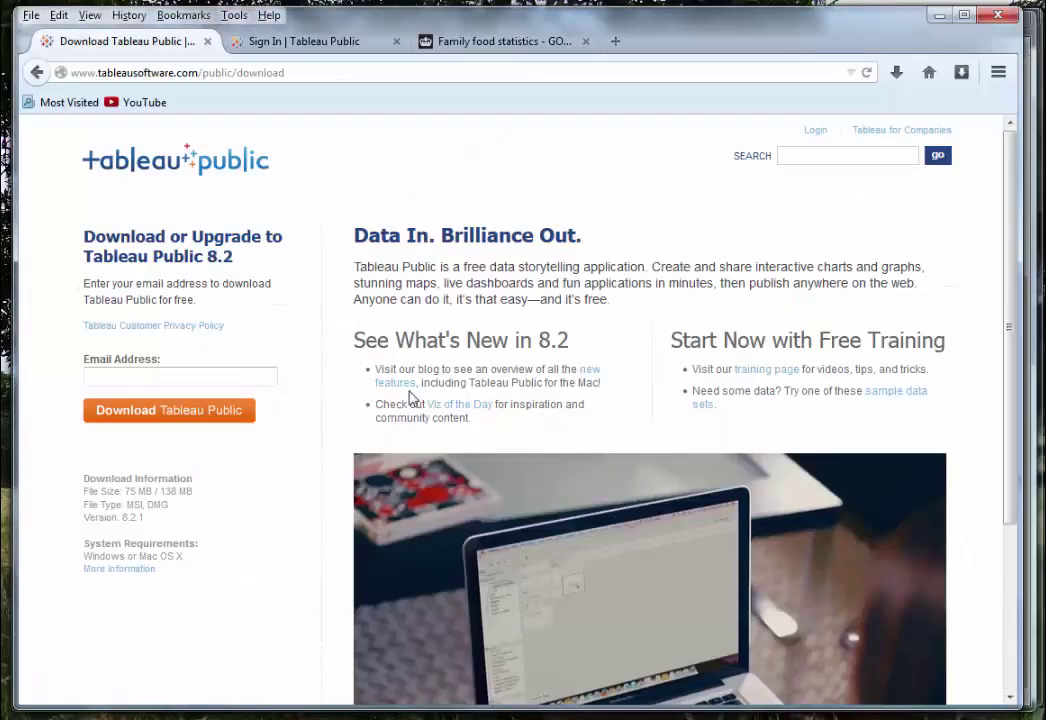
{"action": "left_click", "coordinate": [278, 41]}
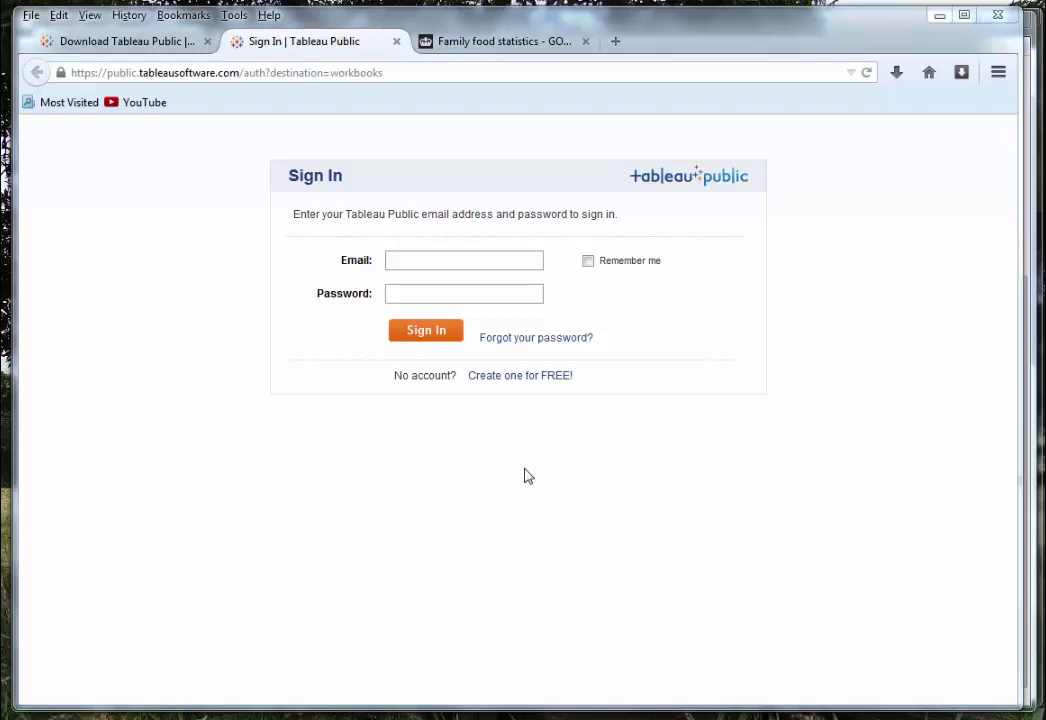
{"action": "left_click", "coordinate": [538, 46]}
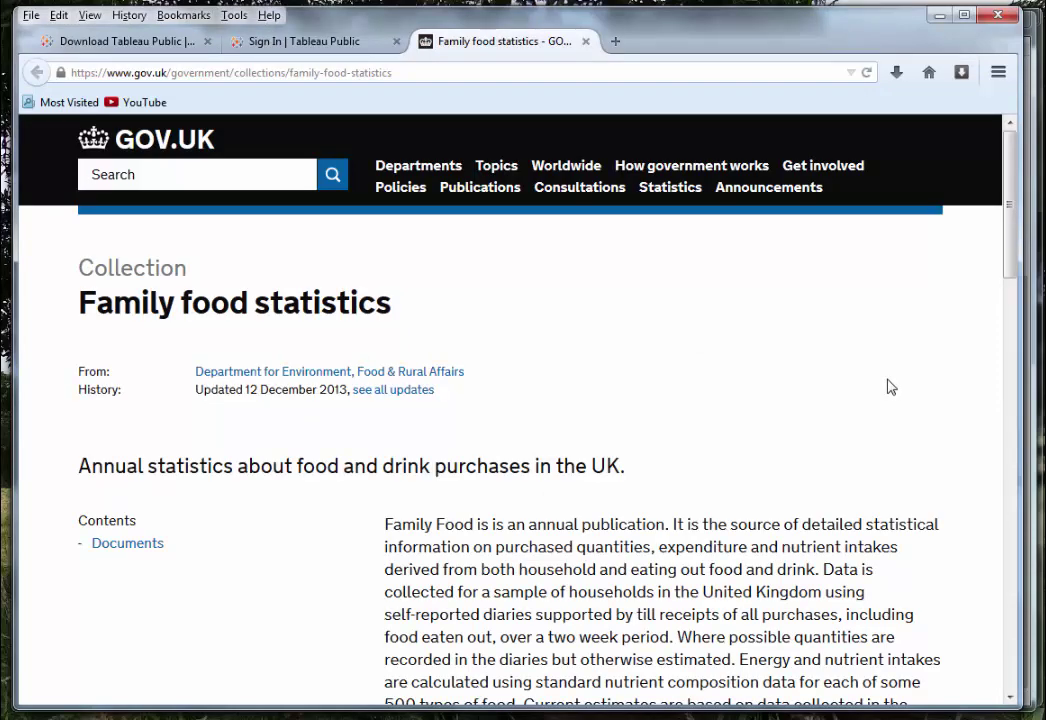
Scroll through the Family food statistics description, then switch to the Sample dataset 1 Excel workbook
{"action": "scroll", "coordinate": [890, 386], "scroll_direction": "down", "scroll_amount": 4}
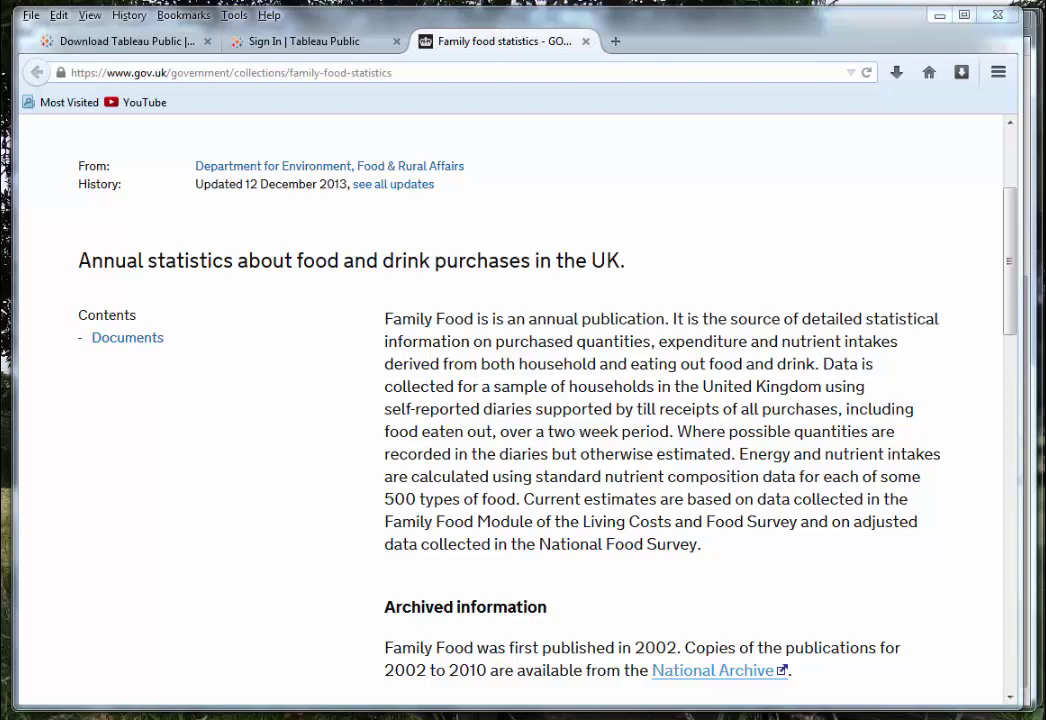
{"action": "mouse_move", "coordinate": [289, 716]}
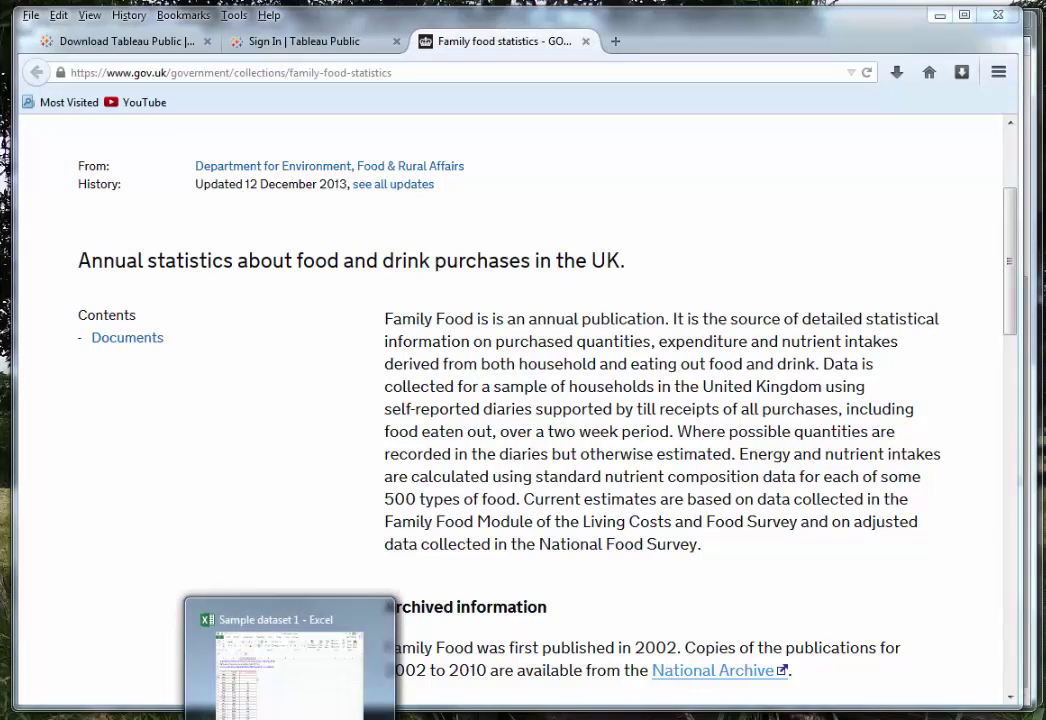
{"action": "left_click", "coordinate": [289, 665]}
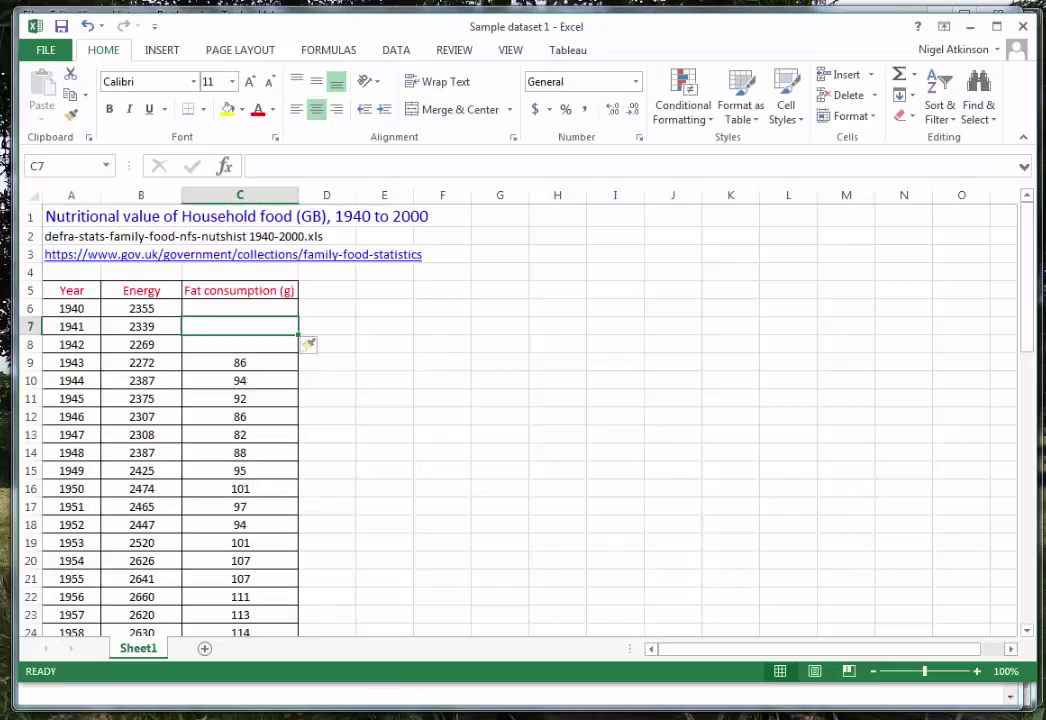
{"action": "left_click", "coordinate": [595, 326]}
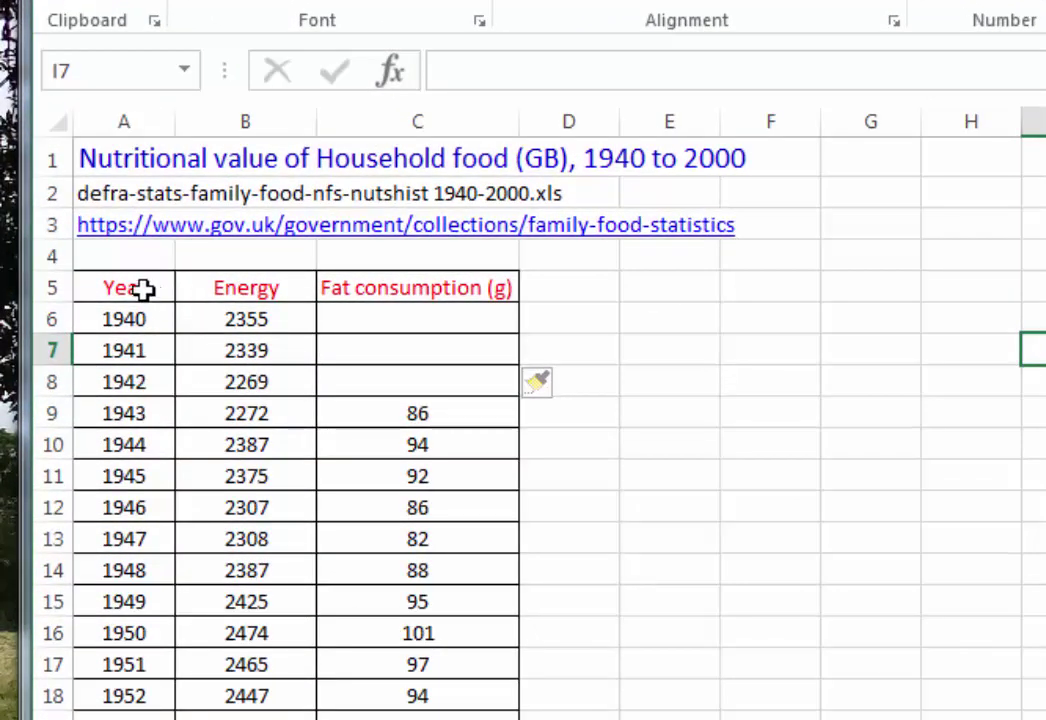
{"action": "left_click", "coordinate": [82, 291]}
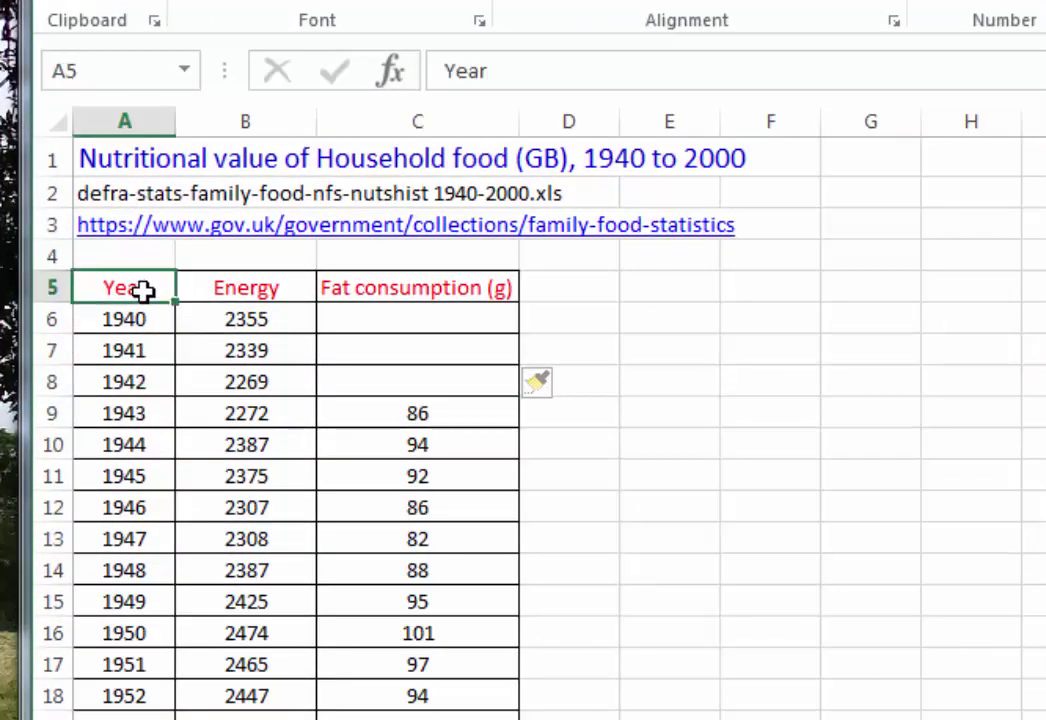
{"action": "left_click", "coordinate": [226, 287]}
{"action": "left_click", "coordinate": [495, 286]}
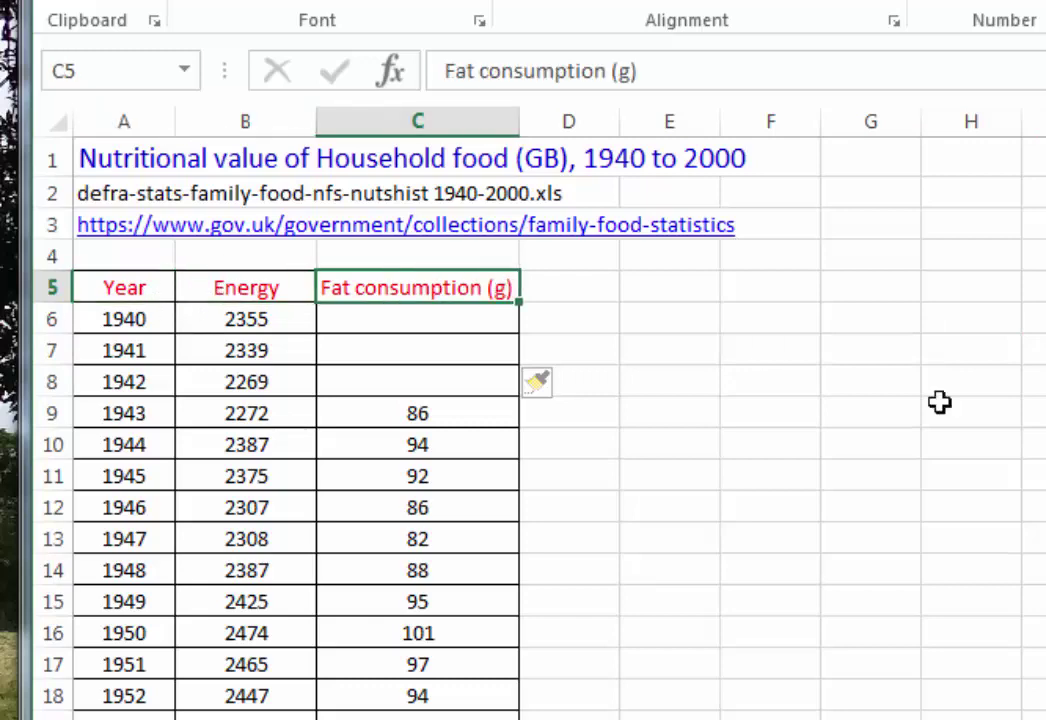
{"action": "left_click", "coordinate": [287, 294]}
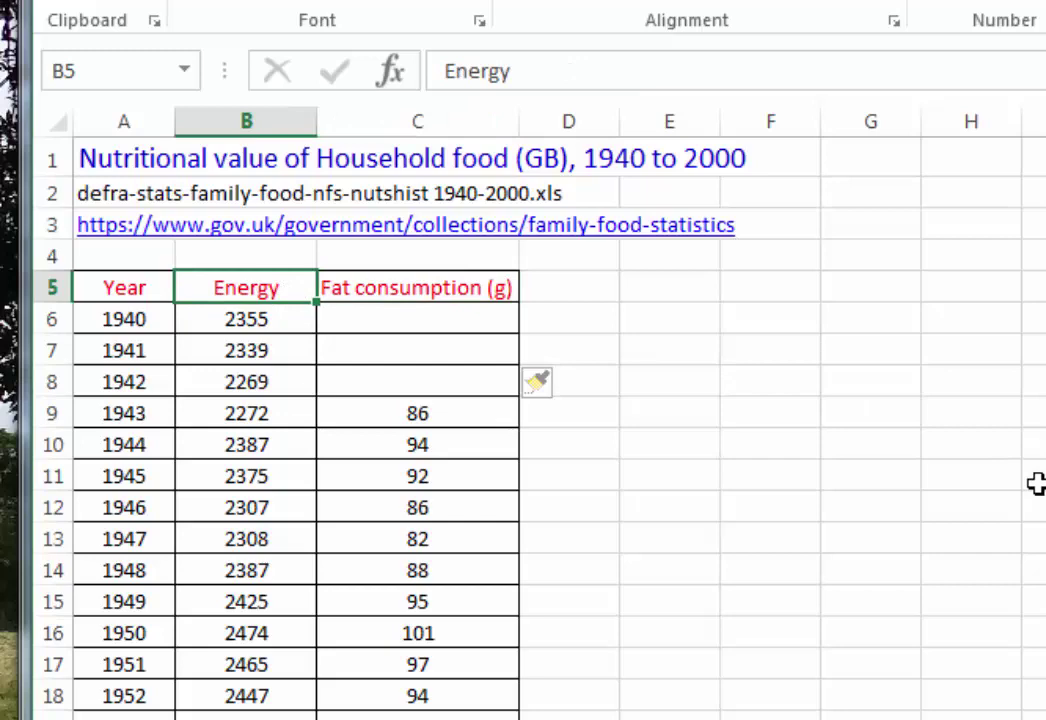
{"action": "left_click_drag", "start_coordinate": [55, 163], "coordinate": [60, 240]}
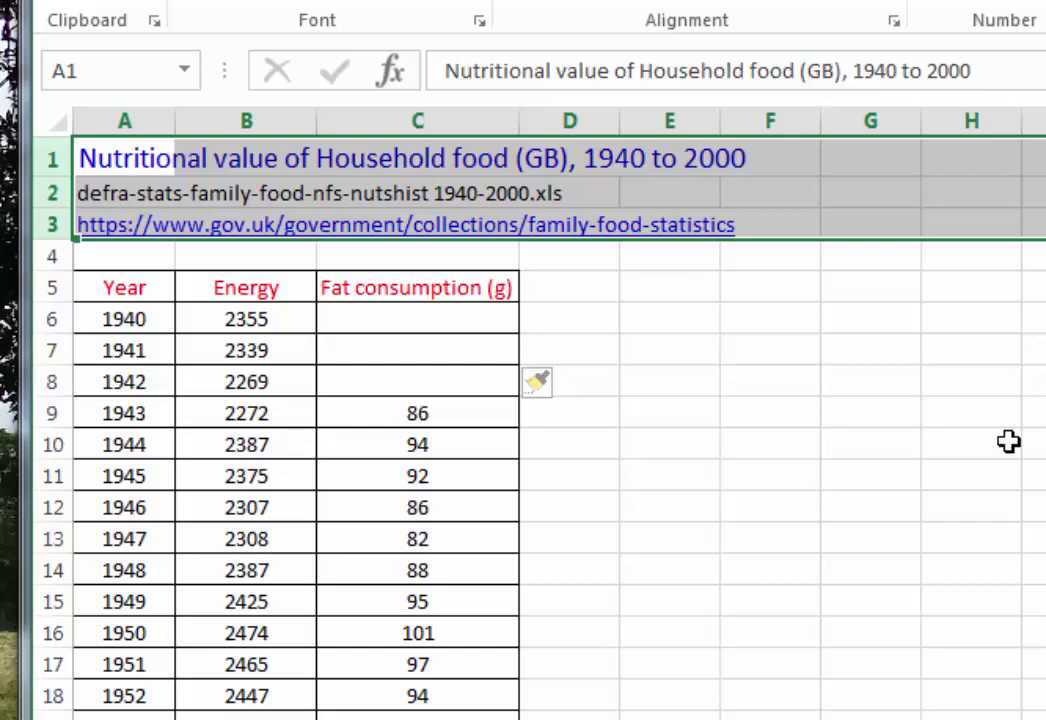
{"action": "left_click", "coordinate": [710, 403]}
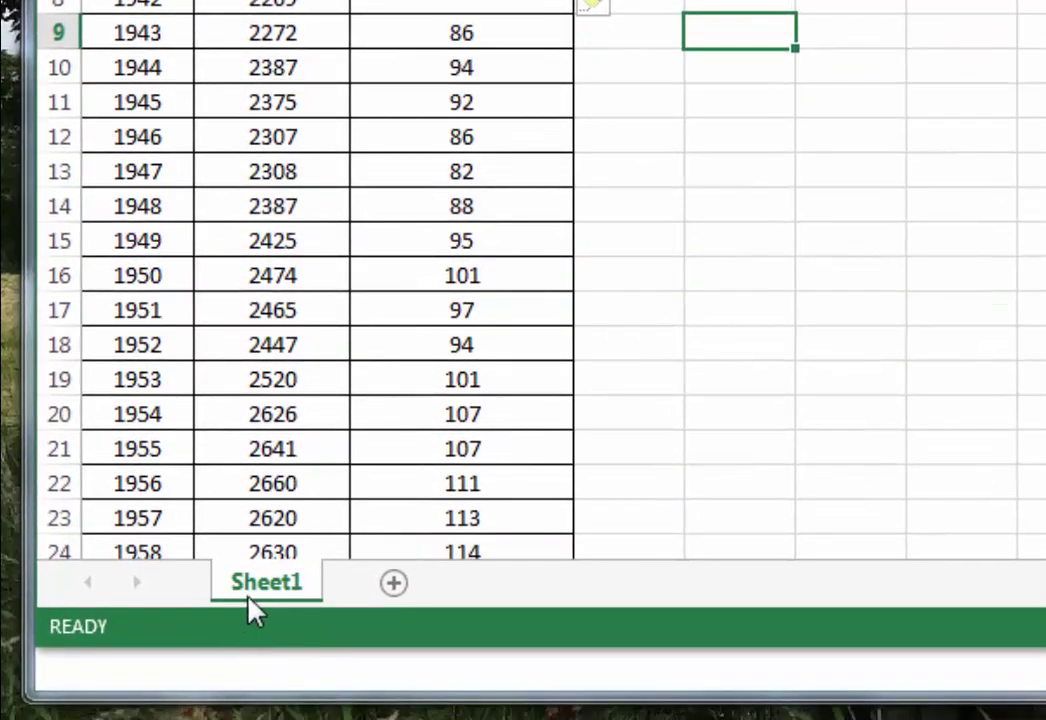
Rename Sheet1 to 'original data'
{"action": "right_click", "coordinate": [255, 600]}
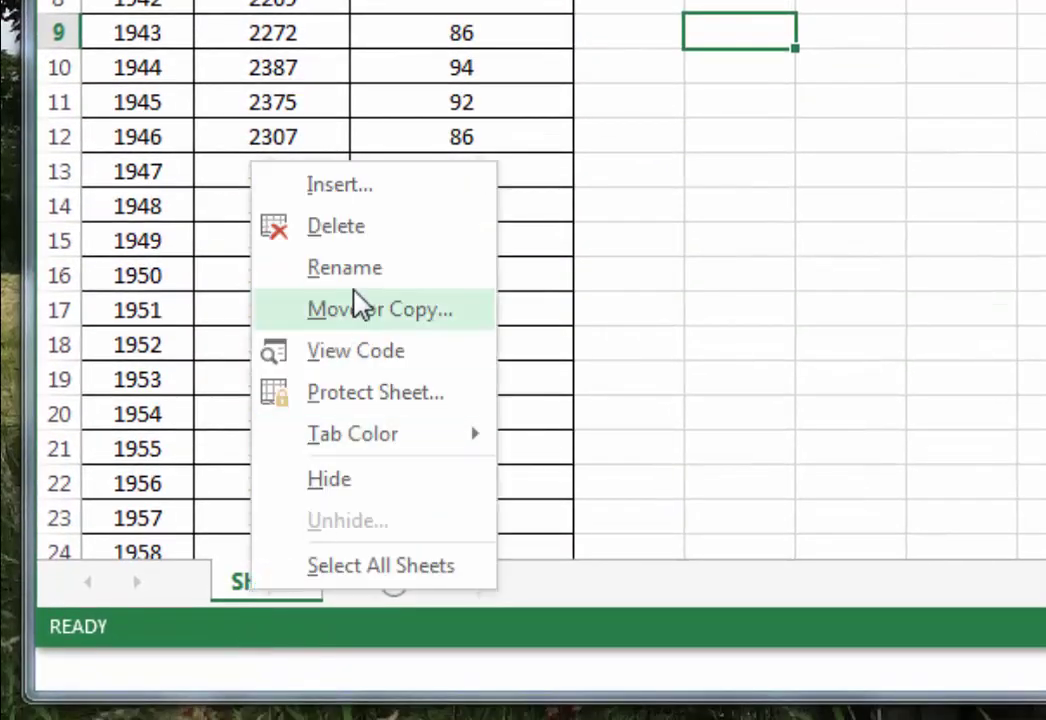
{"action": "left_click", "coordinate": [372, 264]}
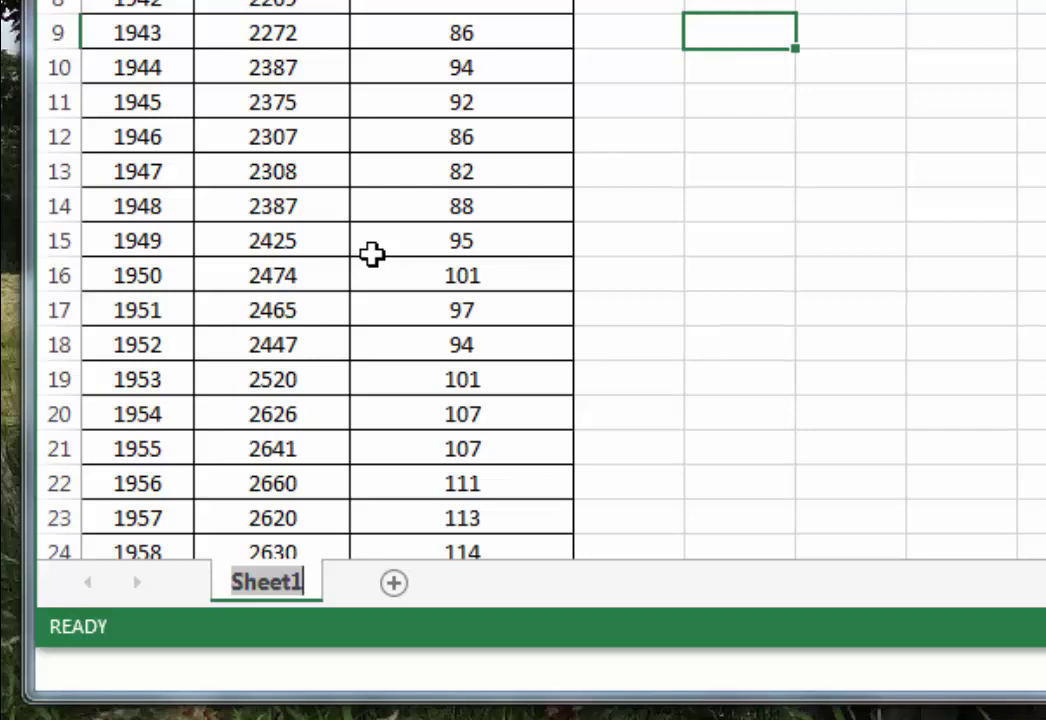
{"action": "type", "text": "original data"}
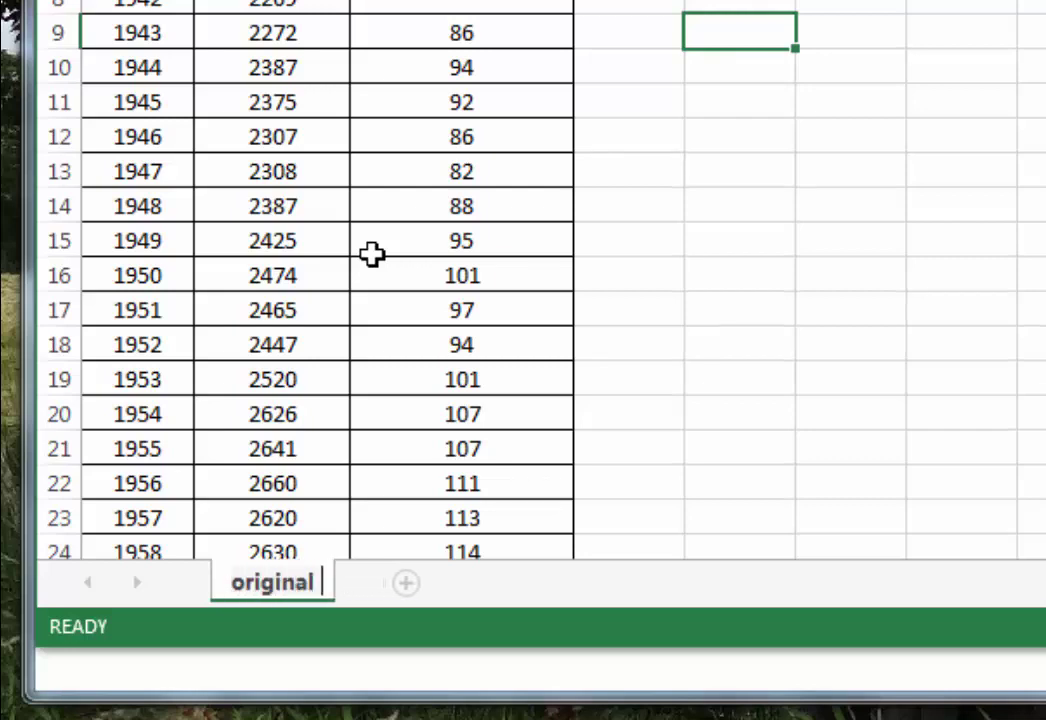
{"action": "left_click", "coordinate": [789, 377]}
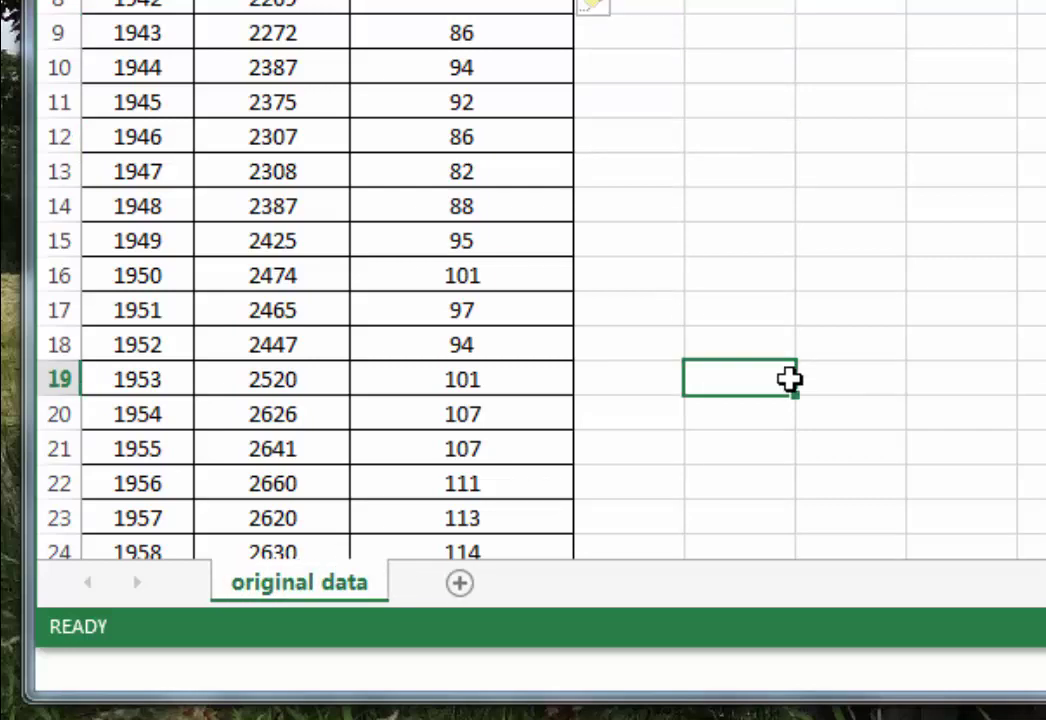
Add a new sheet named 'prepared data', then return to the original data sheet
{"action": "left_click", "coordinate": [461, 588]}
{"action": "right_click", "coordinate": [462, 590]}
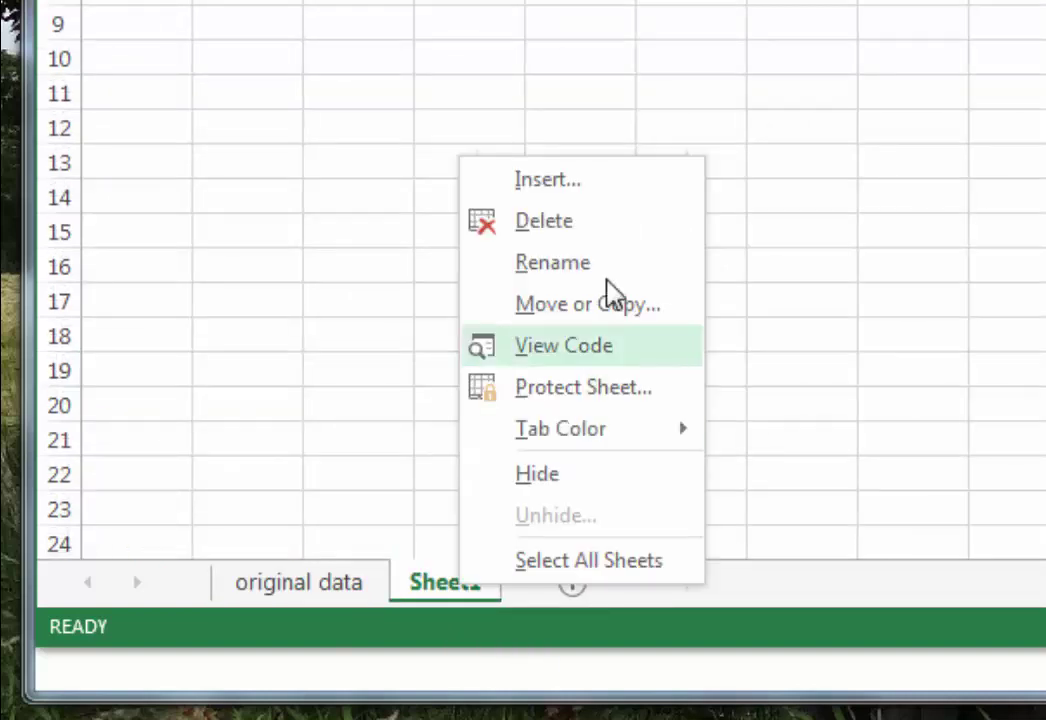
{"action": "left_click", "coordinate": [585, 264]}
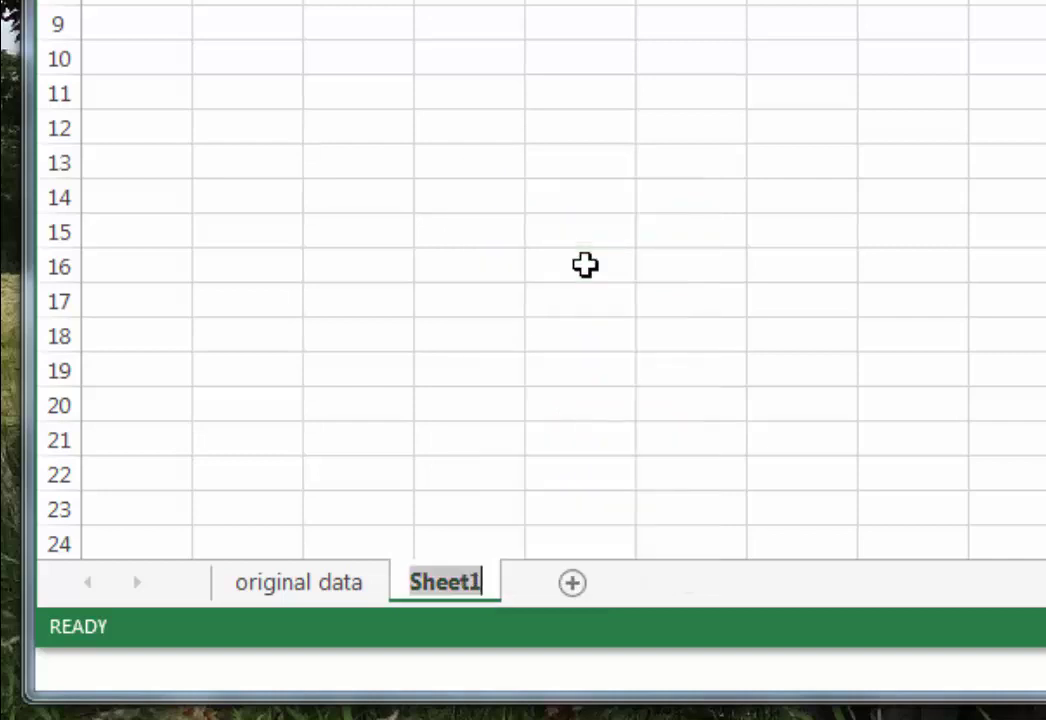
{"action": "type", "text": "pr"}
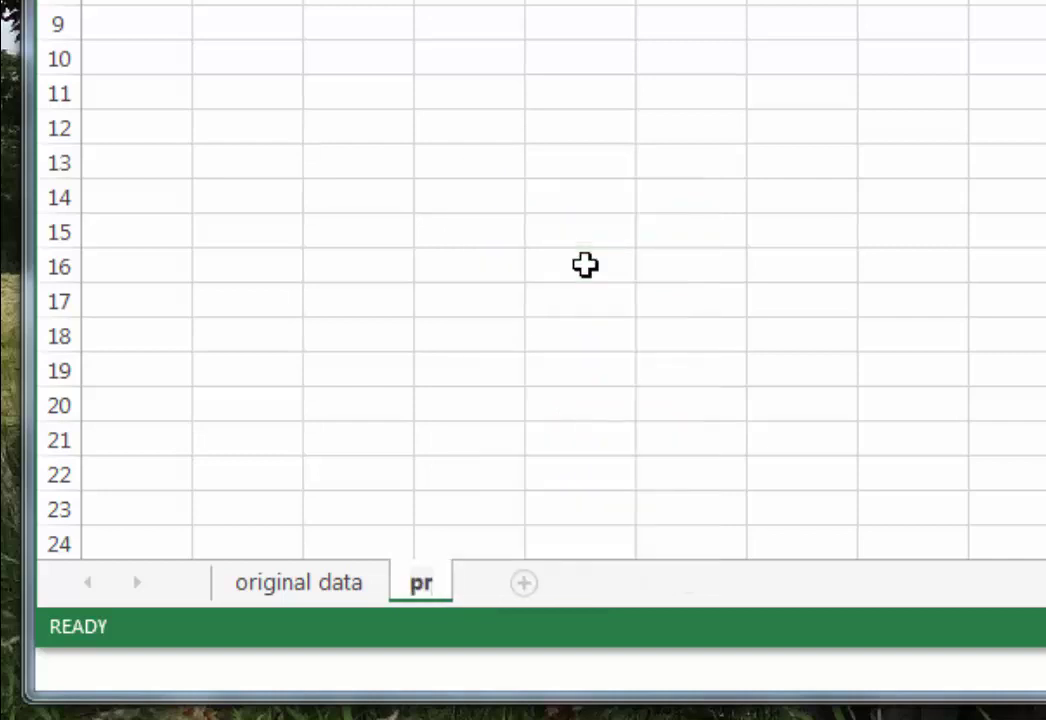
{"action": "type", "text": "a"}
{"action": "key", "text": "BackSpace"}
{"action": "type", "text": "eprar"}
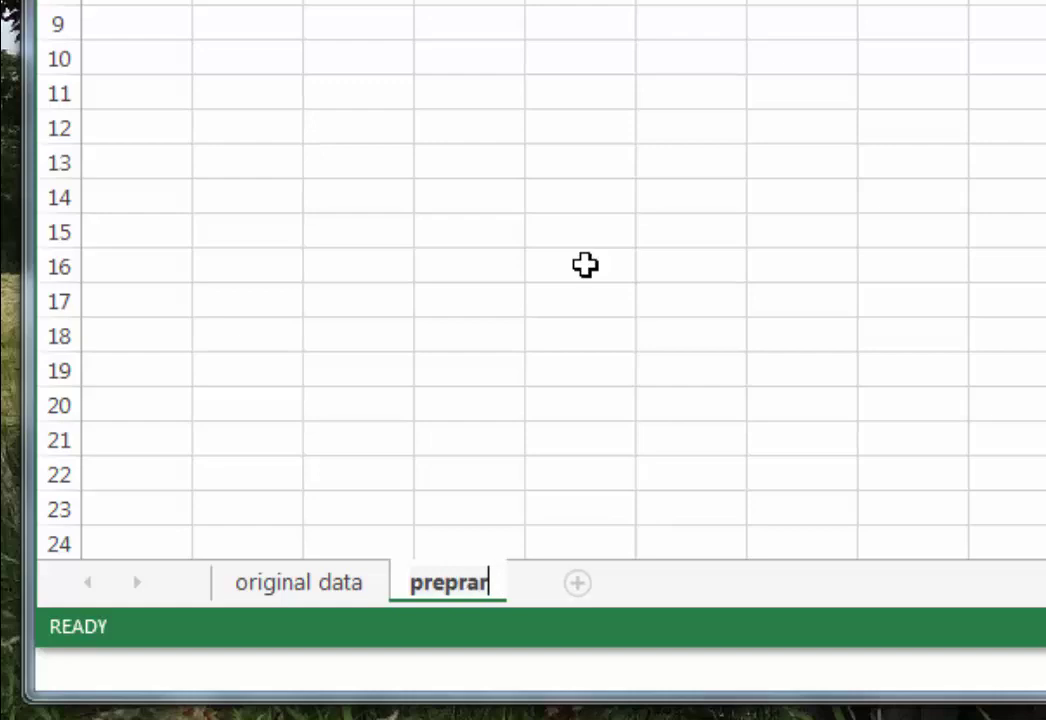
{"action": "key", "text": "BackSpace"}
{"action": "key", "text": "BackSpace"}
{"action": "key", "text": "BackSpace"}
{"action": "type", "text": "ared data"}
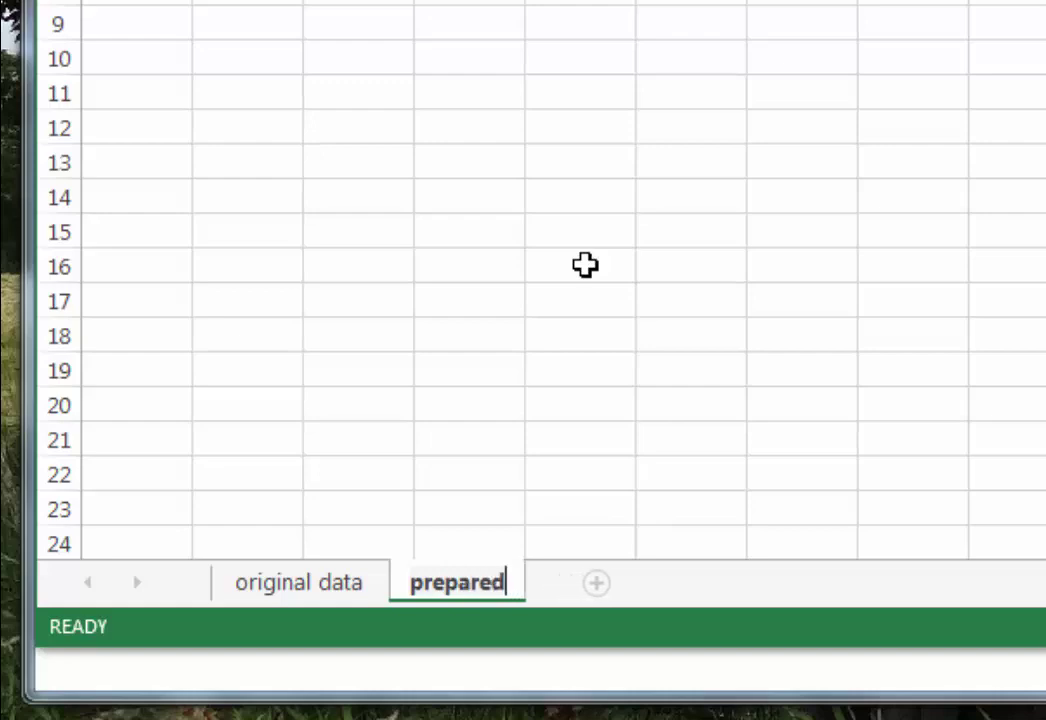
{"action": "left_click", "coordinate": [584, 264]}
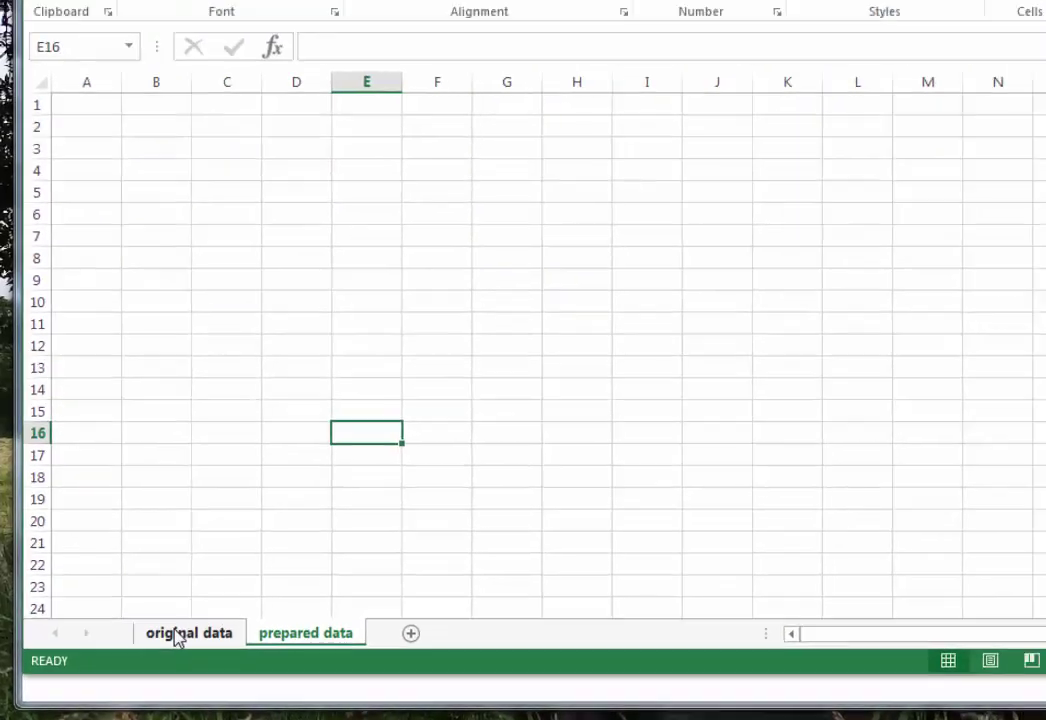
{"action": "left_click", "coordinate": [299, 582]}
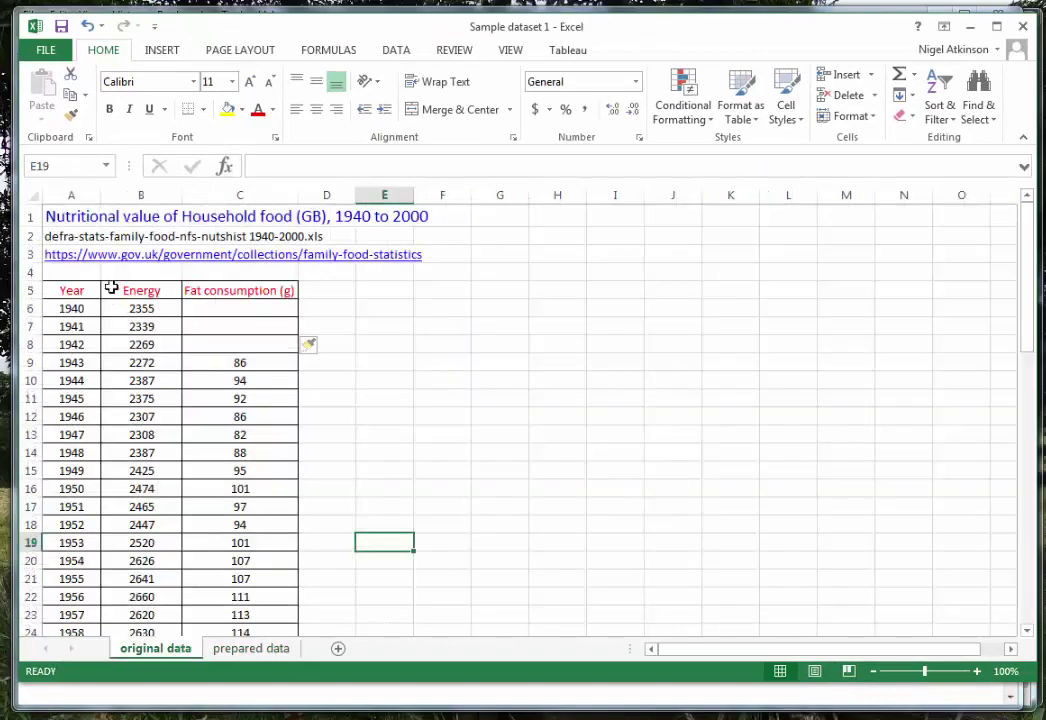
Copy the Year, Energy and Fat table and paste it into prepared data starting at A1
{"action": "left_click_drag", "start_coordinate": [70, 290], "coordinate": [273, 595]}
{"action": "right_click", "coordinate": [273, 595]}
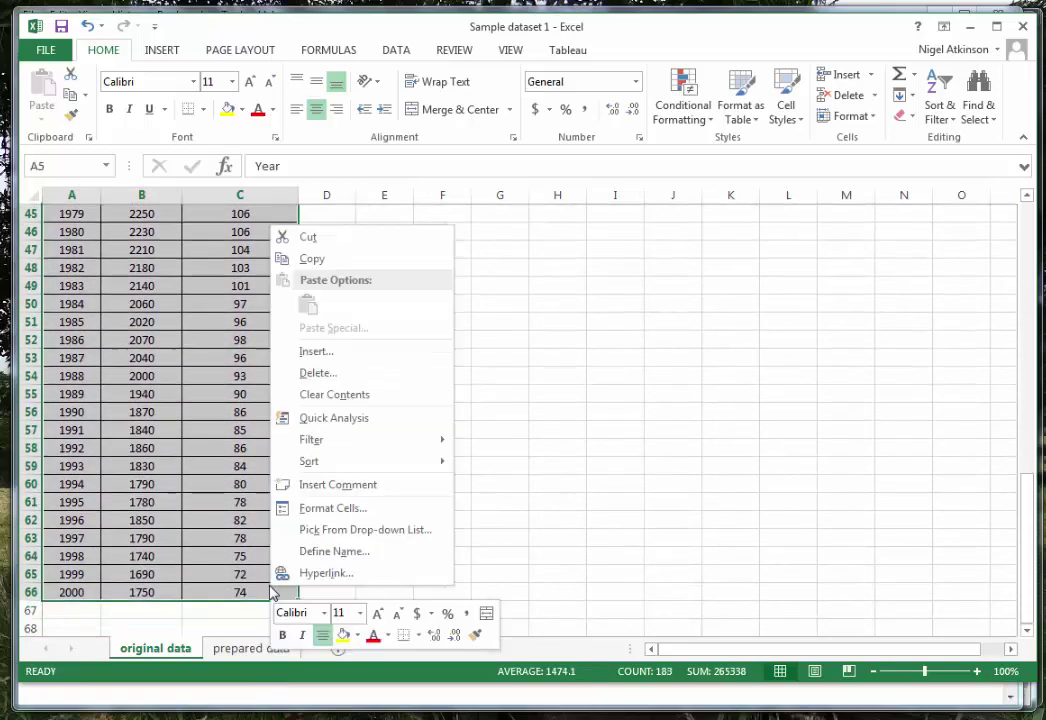
{"action": "left_click", "coordinate": [316, 260]}
{"action": "left_click", "coordinate": [252, 649]}
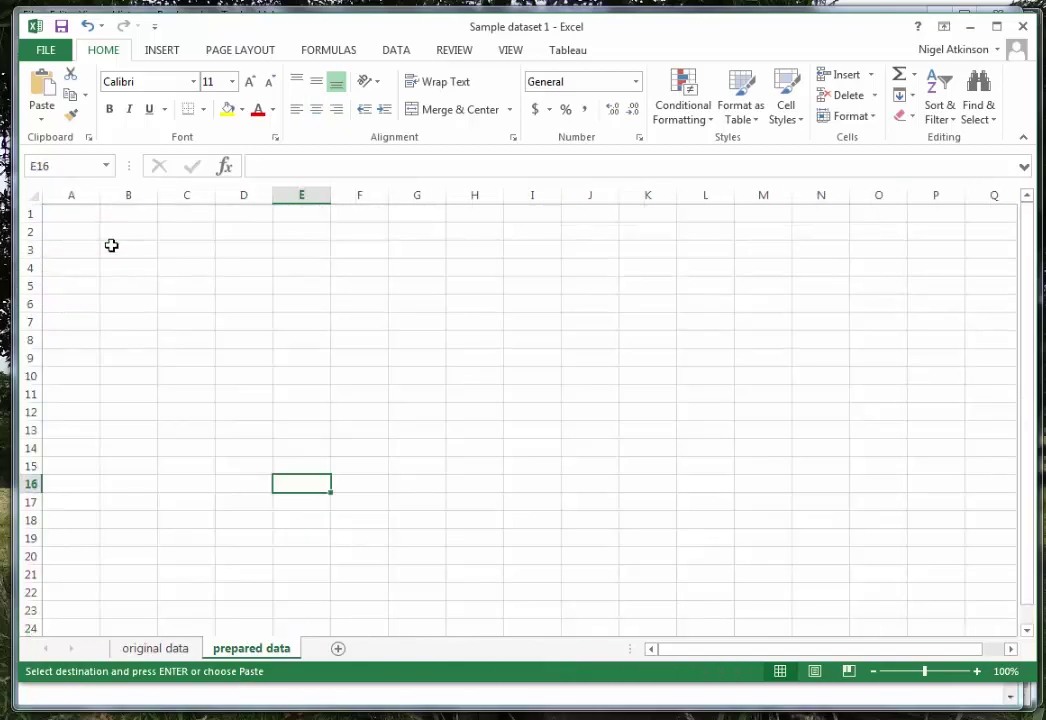
{"action": "left_click", "coordinate": [98, 214]}
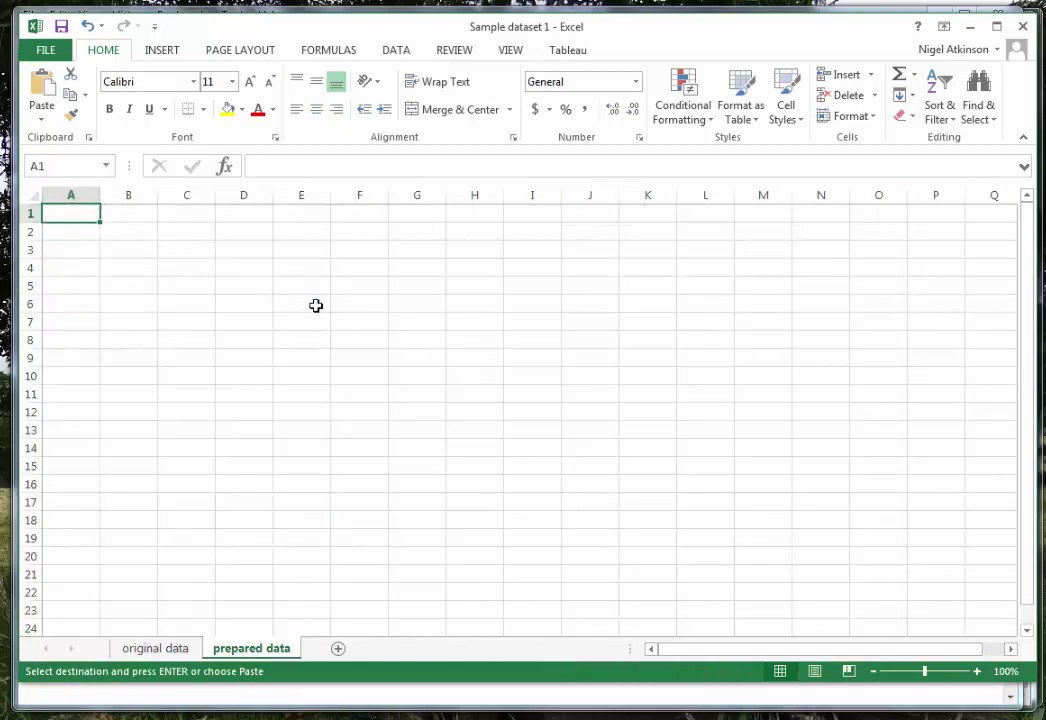
{"action": "key", "text": "ctrl+v"}
Widen column C to fit its Fat consumption heading and save the workbook
{"action": "left_click_drag", "start_coordinate": [215, 196], "coordinate": [271, 204]}
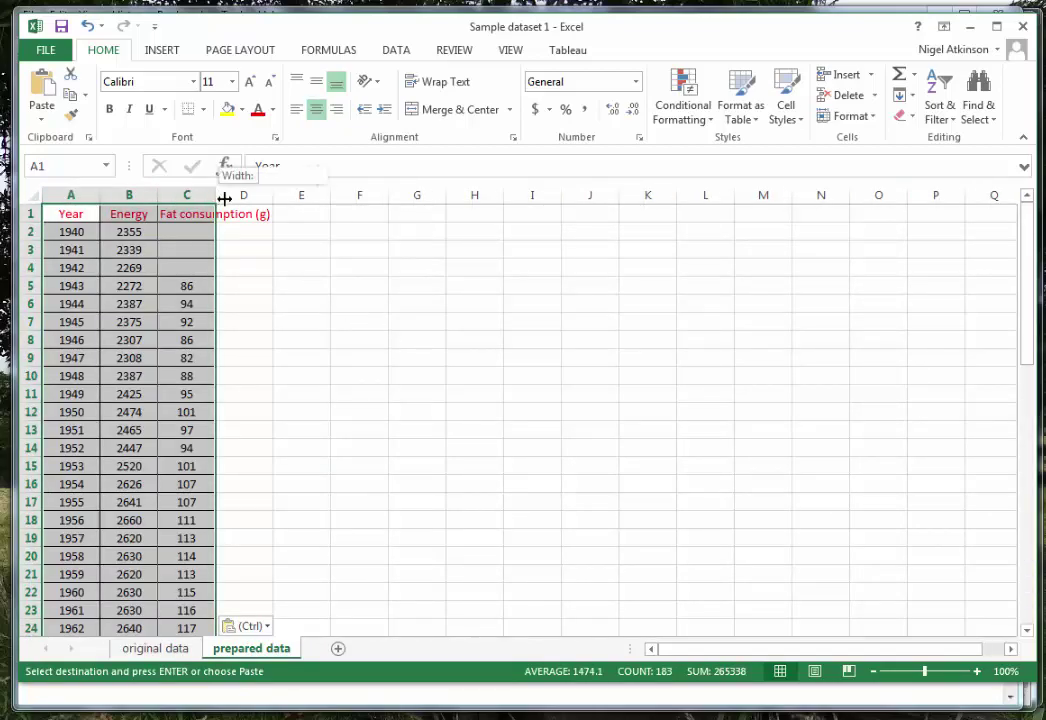
{"action": "left_click_drag", "start_coordinate": [480, 360], "coordinate": [486, 362]}
{"action": "left_click", "coordinate": [709, 510]}
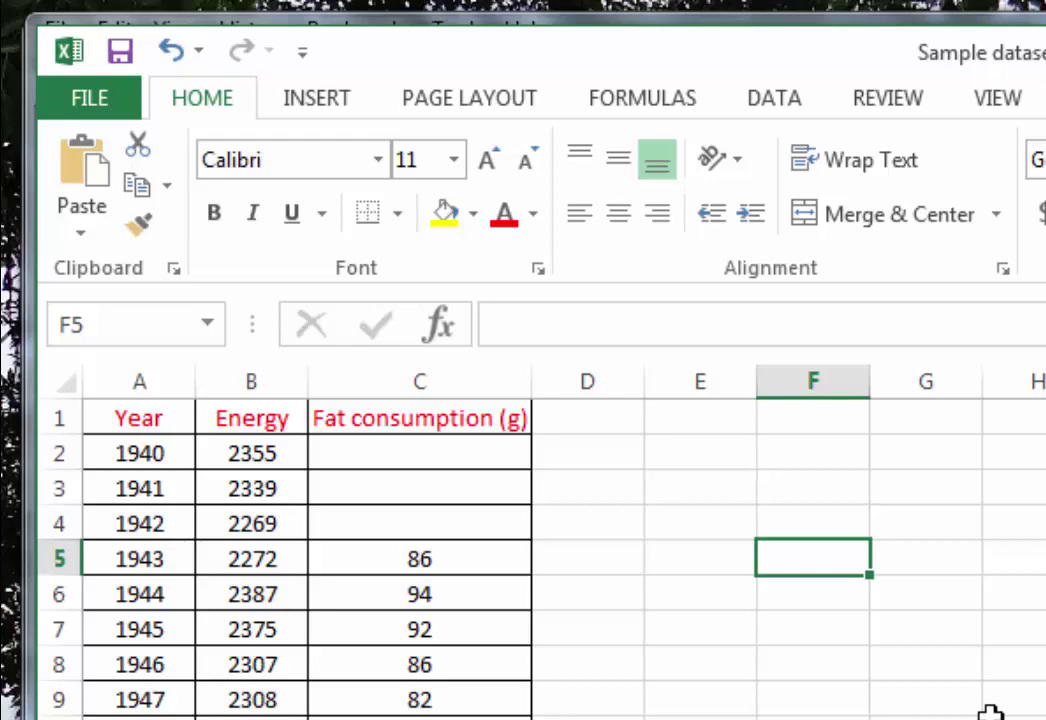
{"action": "left_click", "coordinate": [122, 55]}
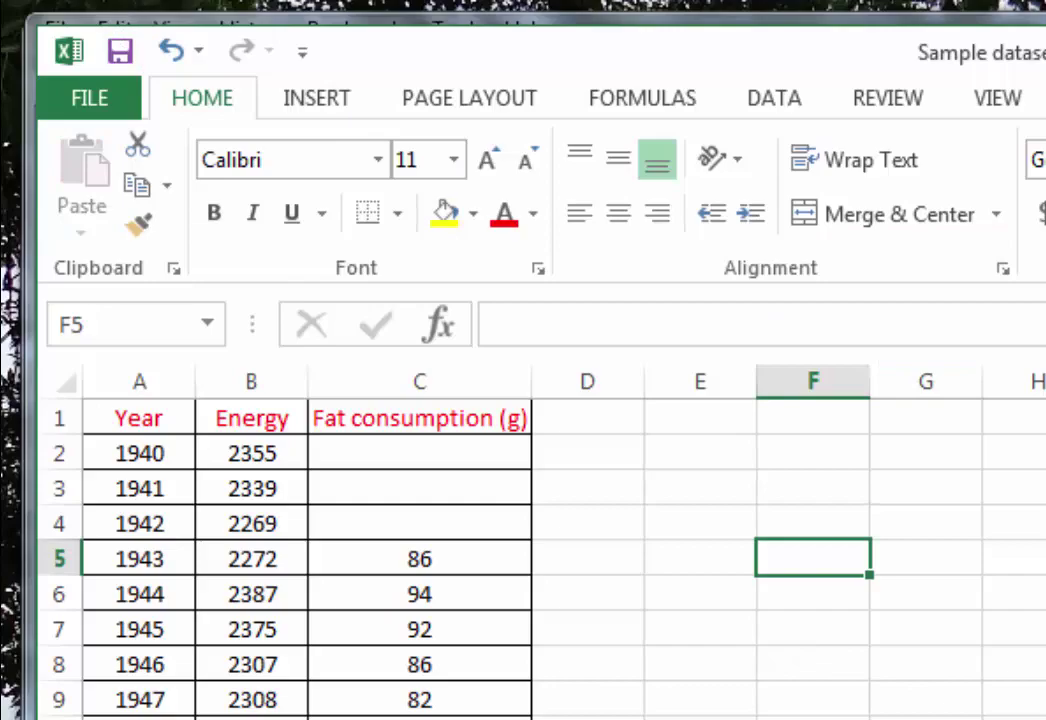